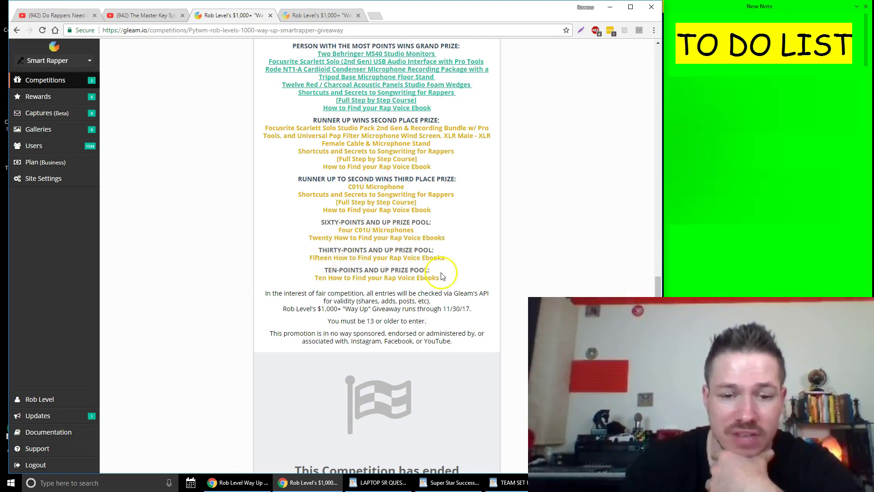
- Switch to the fourth browser tab showing the giveaway's Reporting > Users points leaderboard
left_click(325, 18)
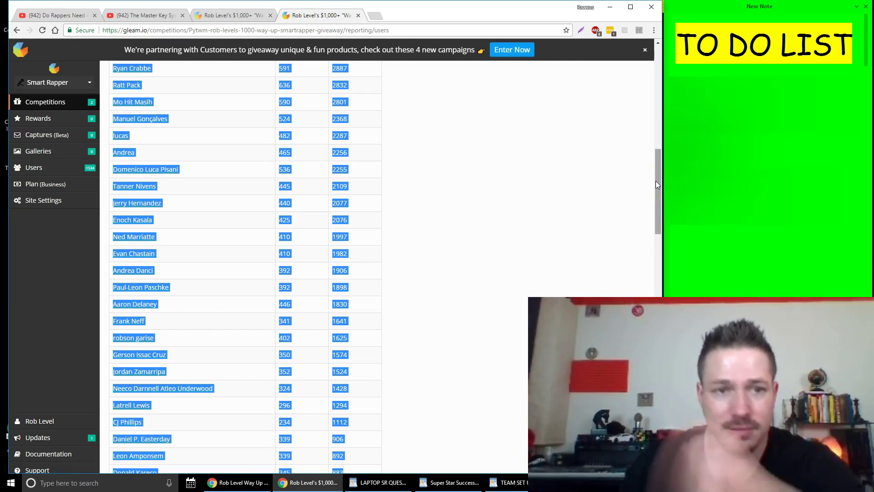
mouse_move(656, 180)
left_mouse_down()
mouse_move(652, 223)
mouse_move(652, 180)
left_mouse_up()
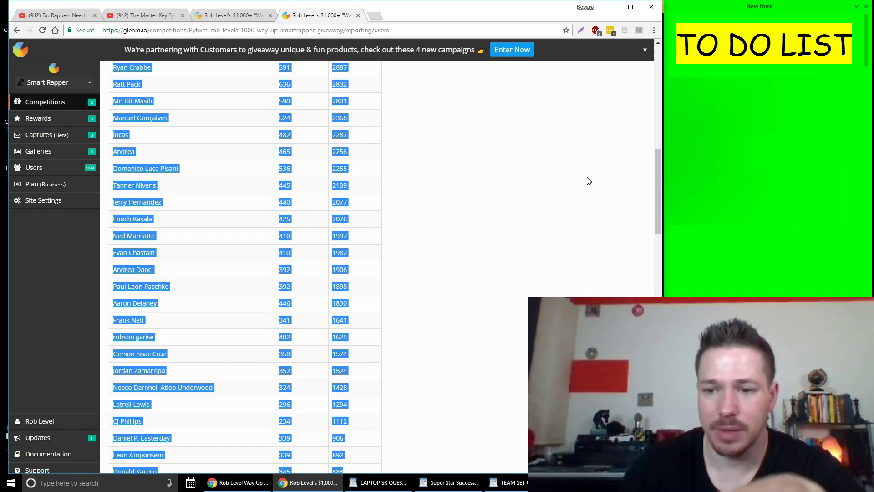
left_click(572, 172)
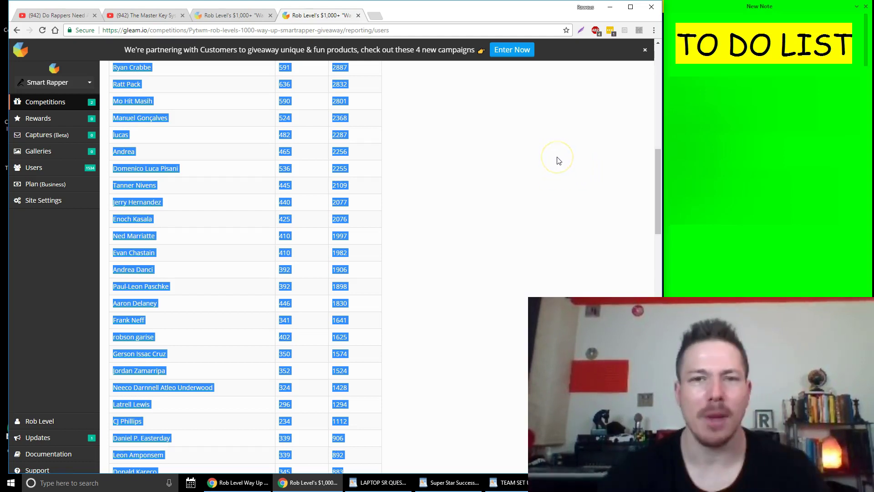